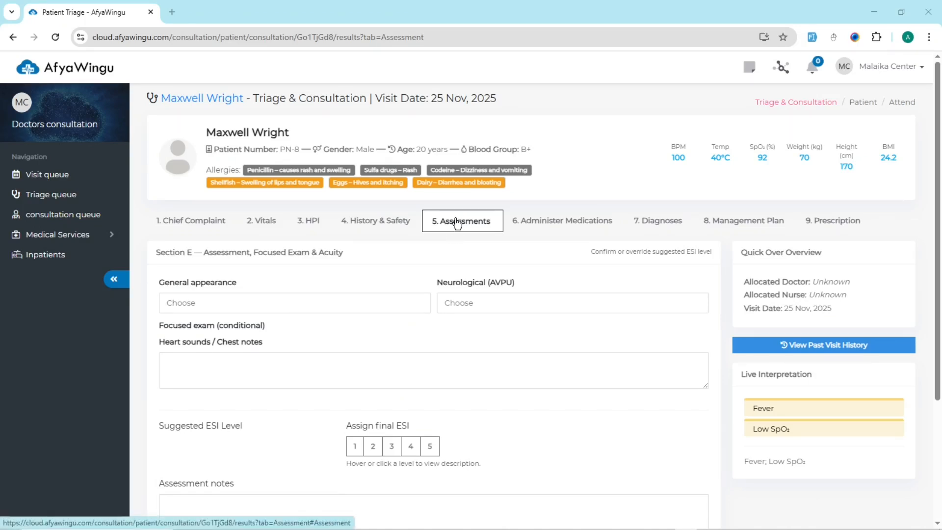
# Step: Check the patient's name and the visit date in the consultation header
pyautogui.tripleClick(226, 134)
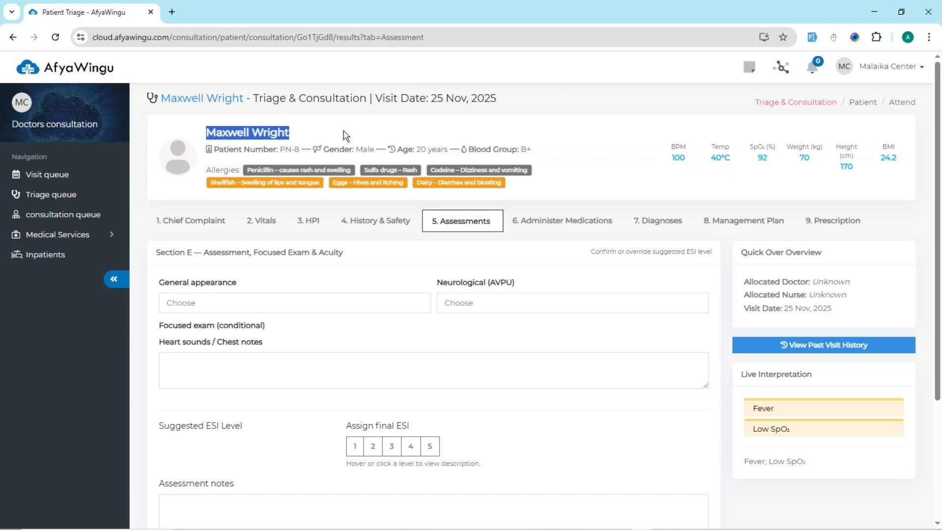
pyautogui.click(469, 122)
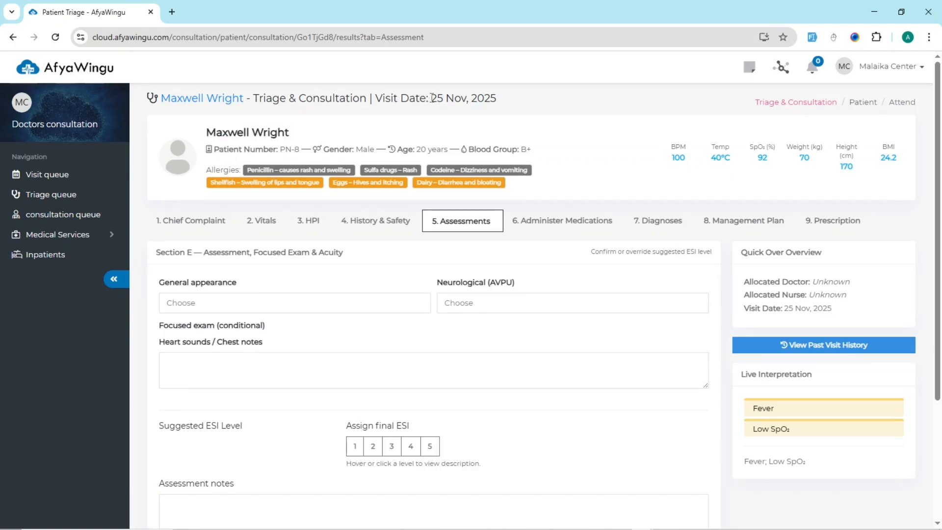
pyautogui.moveTo(430, 97); pyautogui.dragTo(496, 98)
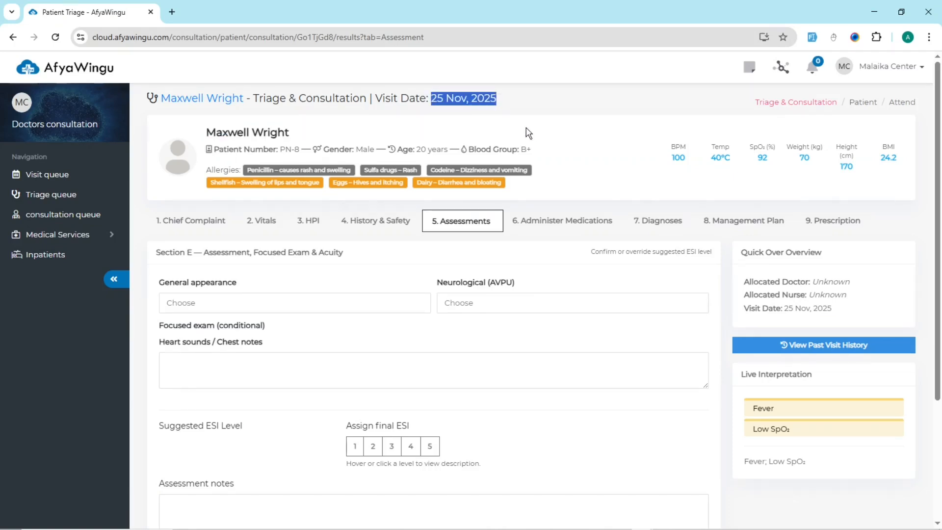
pyautogui.click(552, 128)
# Step: Look through the Chief Complaint, Vitals, HPI and History & Safety sections and return to the Assessment, Focused Exam & Acuity section
pyautogui.click(195, 222)
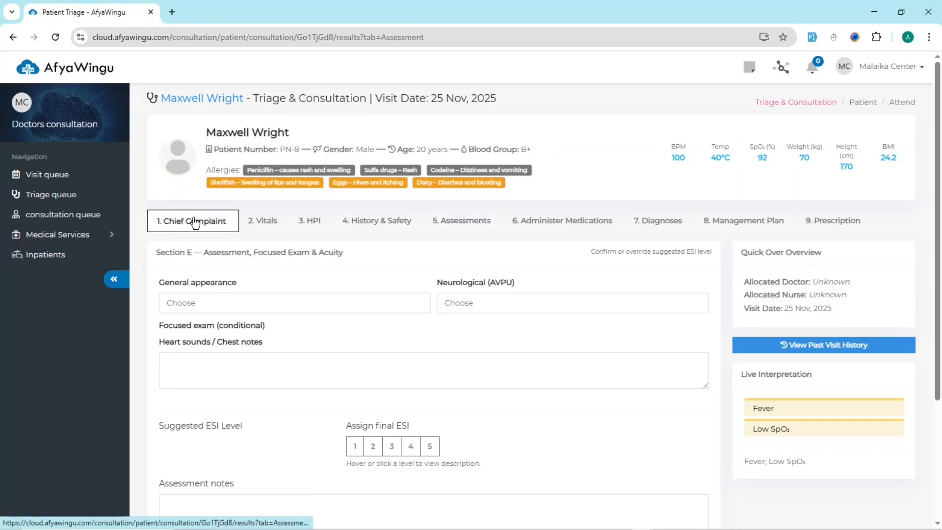
pyautogui.click(263, 220)
pyautogui.click(310, 221)
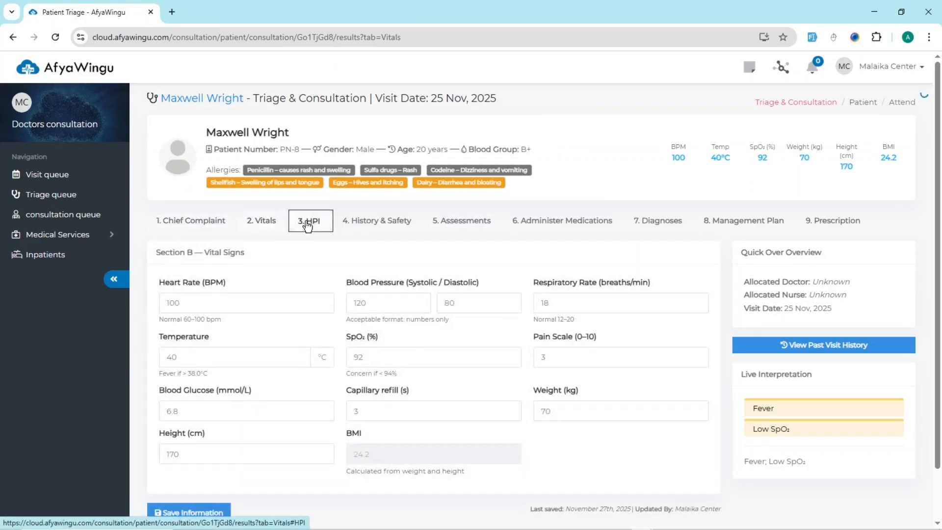
pyautogui.click(361, 225)
pyautogui.scroll(-1, 448, 322)
pyautogui.scroll(1, 332, 290)
pyautogui.click(461, 228)
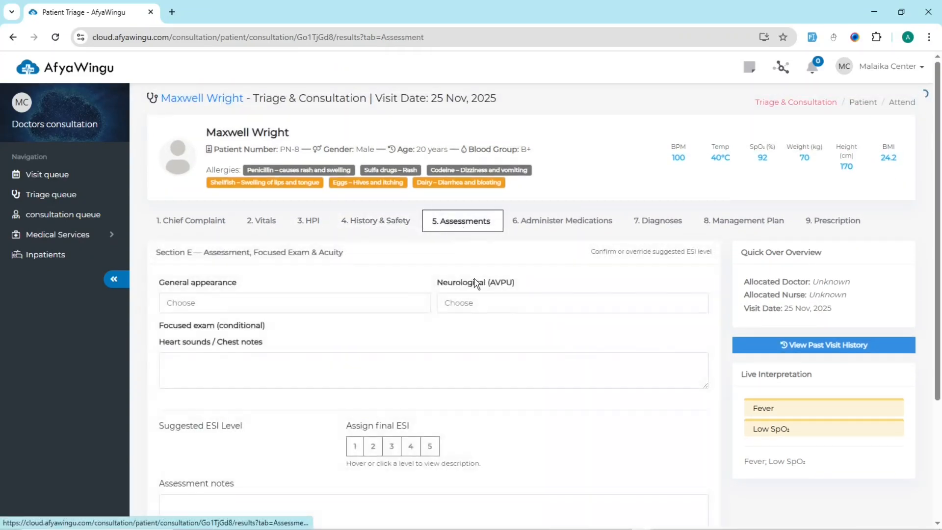
pyautogui.scroll(-3, 569, 359)
pyautogui.scroll(2, 570, 358)
pyautogui.scroll(1, 571, 359)
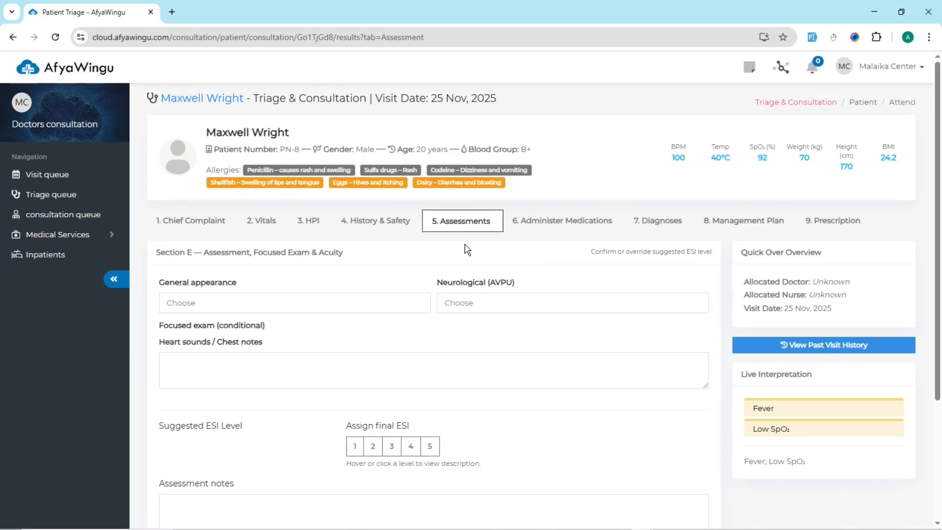
pyautogui.moveTo(204, 251); pyautogui.dragTo(349, 261)
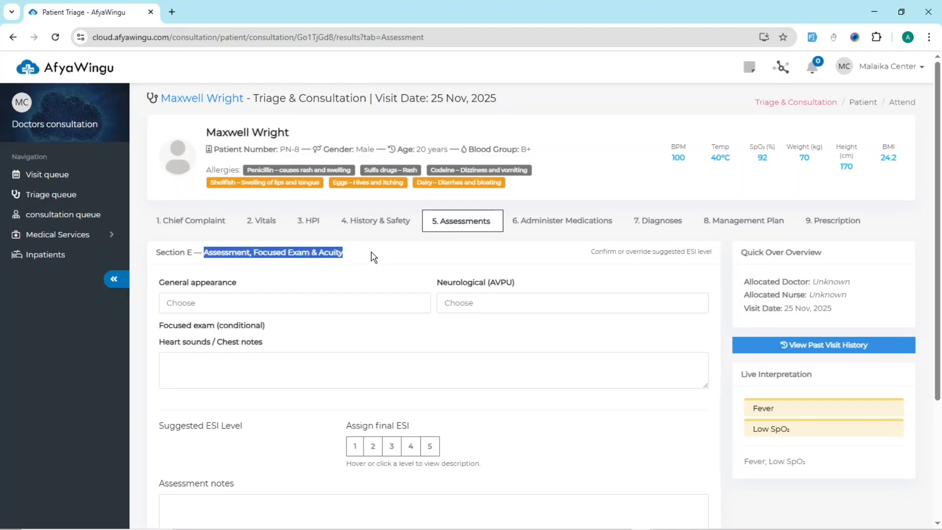
pyautogui.click(371, 255)
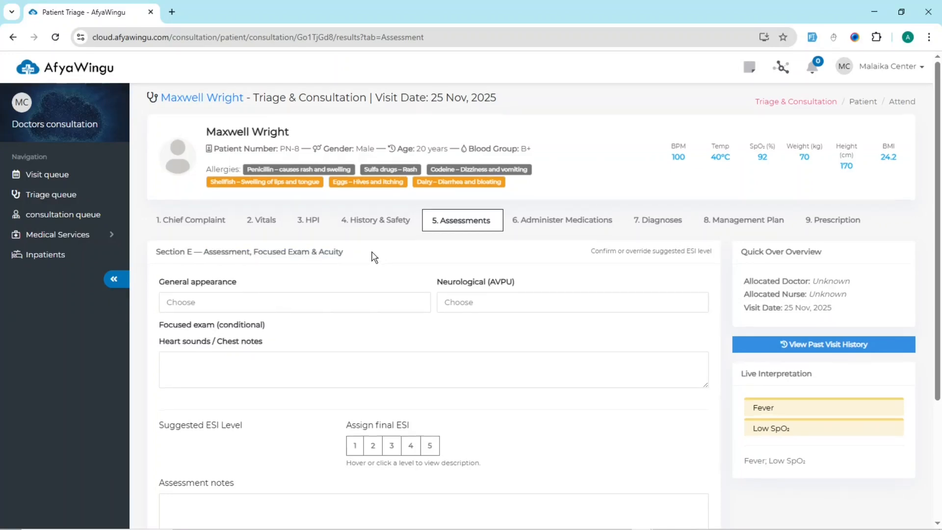
# Step: Set the patient's General appearance to Mildly Distressed in the assessment form
pyautogui.scroll(-1, 372, 255)
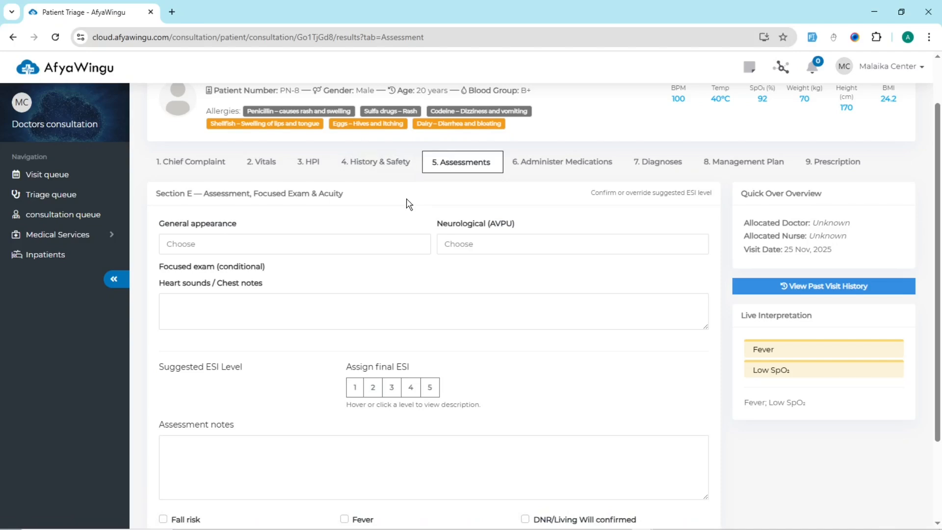
pyautogui.click(398, 246)
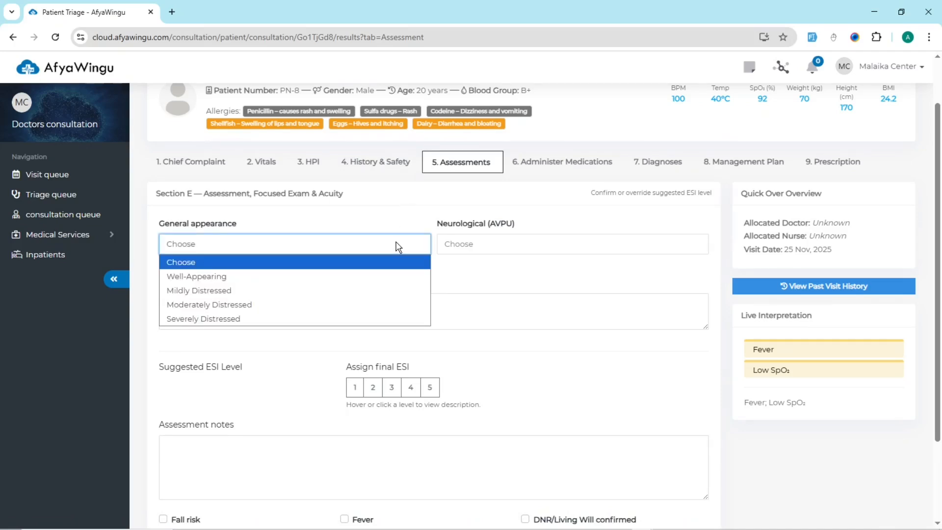
pyautogui.scroll(-1, 399, 246)
pyautogui.click(379, 185)
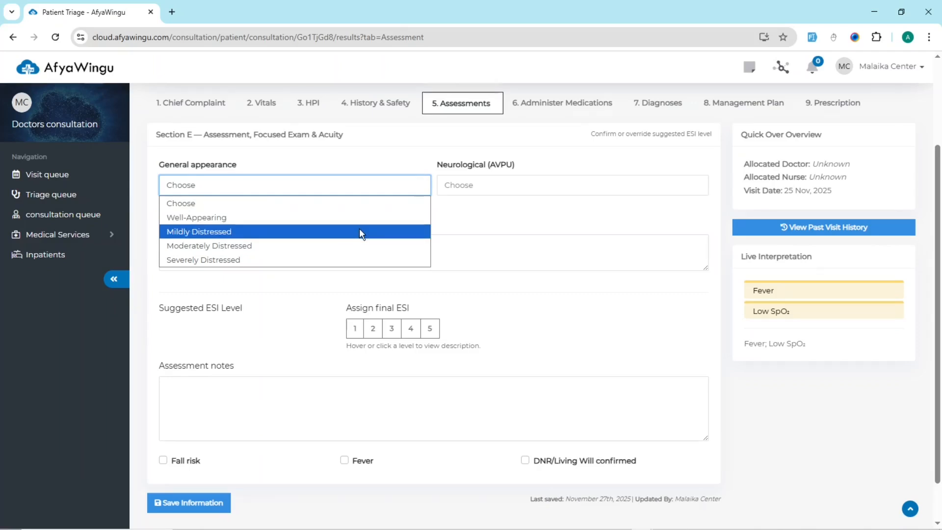
pyautogui.click(359, 232)
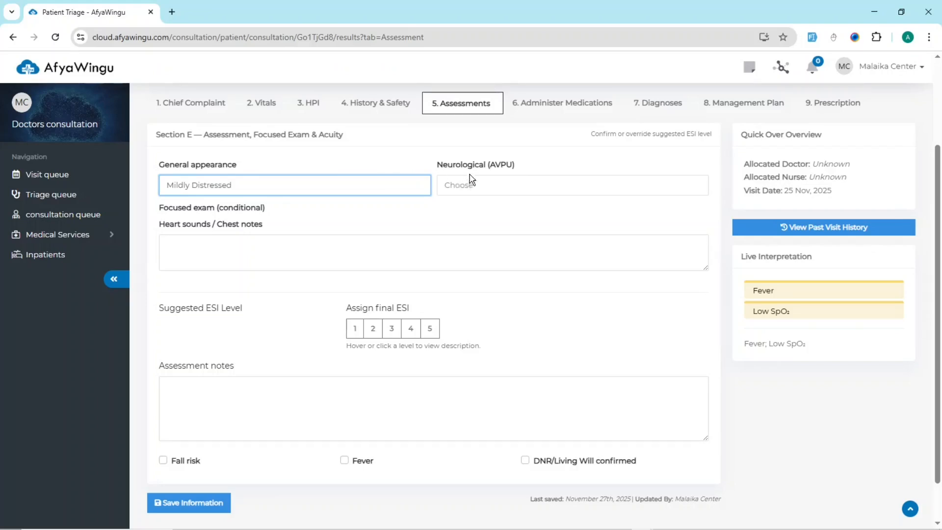
# Step: Set the Neurological (AVPU) status to Alert
pyautogui.click(466, 190)
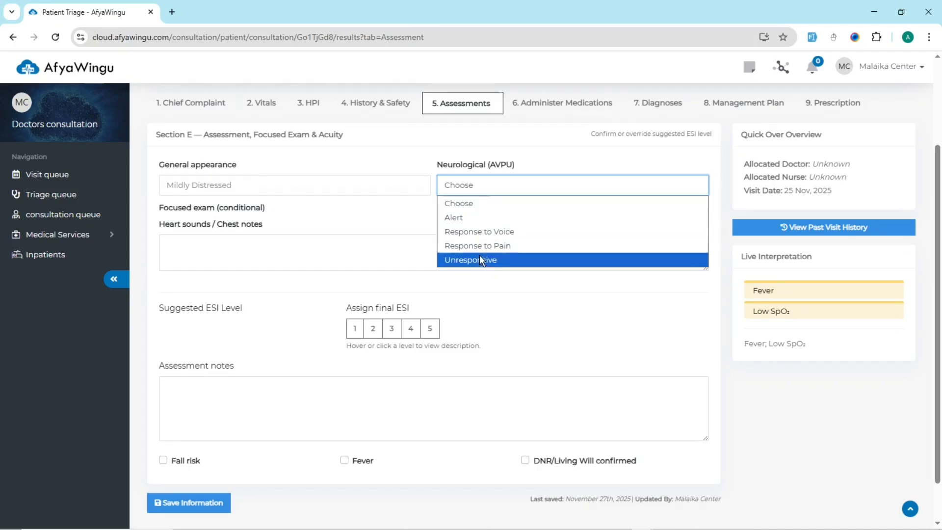
pyautogui.press('Up')
pyautogui.press('Return')
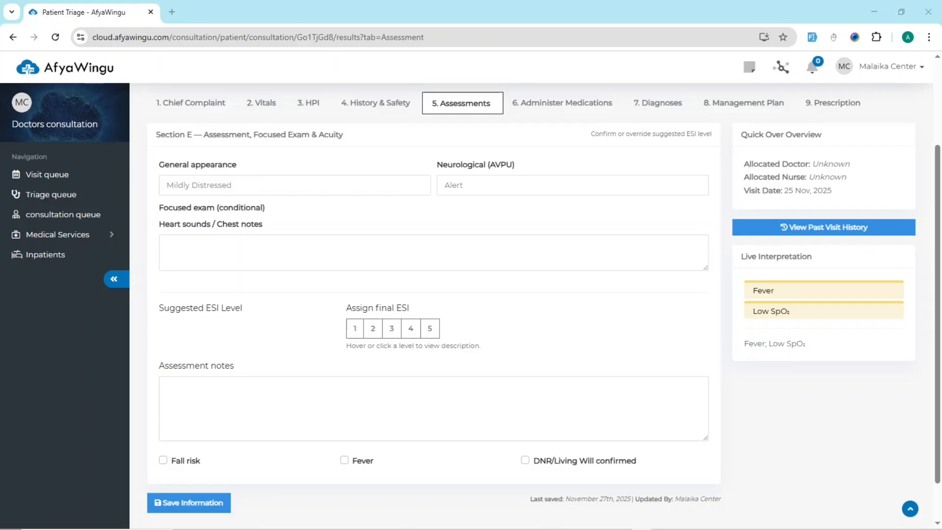
# Step: Enter "Abdomen: Soft, non-distended, tender in epigastric region" as the Heart sounds / Chest notes
pyautogui.moveTo(579, 523)
pyautogui.click(448, 251)
pyautogui.write('Abdomen: Soft, non-distended, tender in epigastric region')
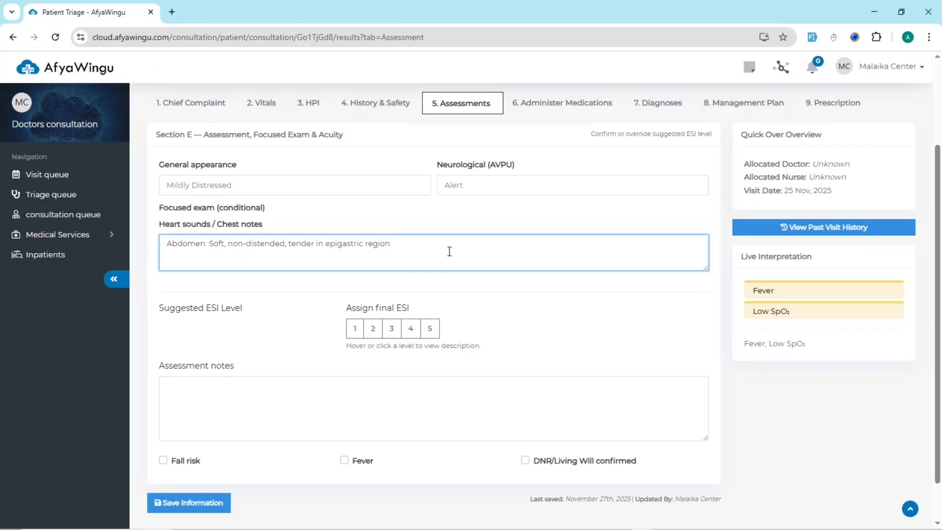
pyautogui.click(588, 288)
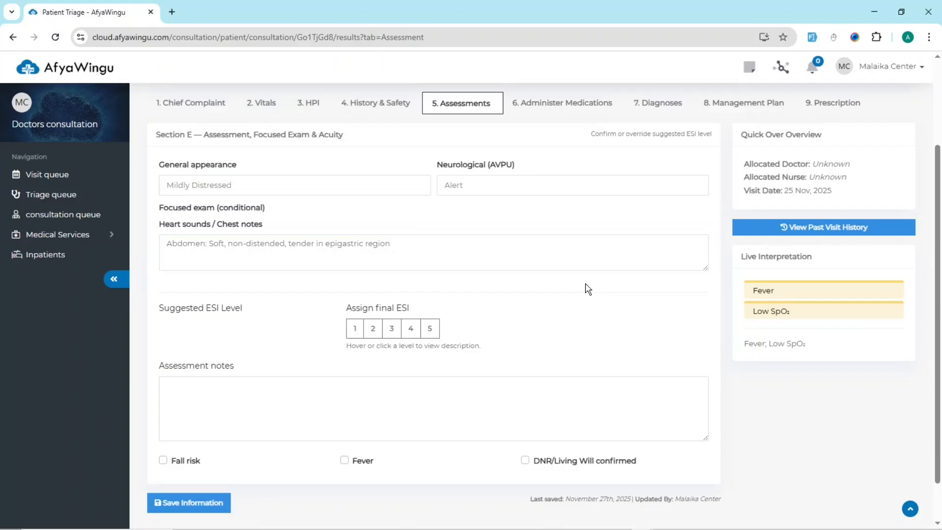
# Step: Examine the Suggested ESI Level area and the descriptions of final ESI levels 1 to 5
pyautogui.tripleClick(199, 309)
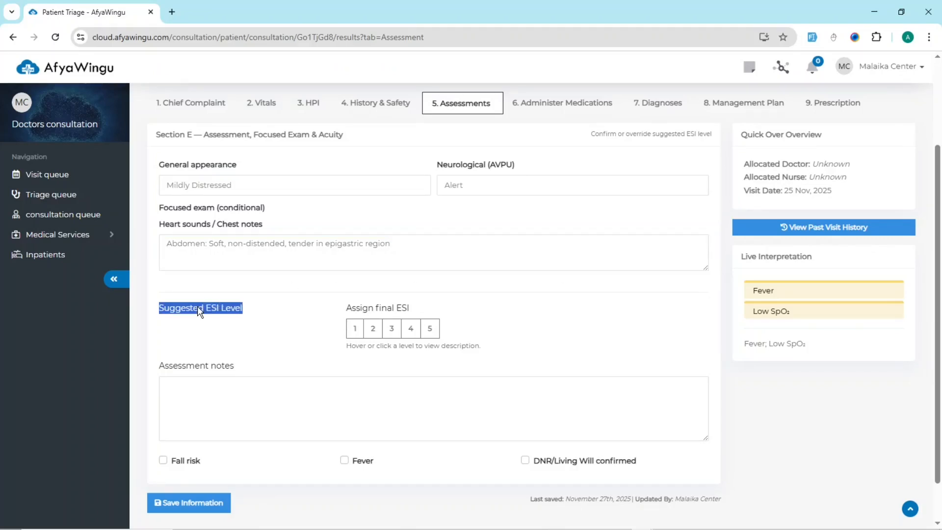
pyautogui.click(257, 309)
pyautogui.scroll(-1, 523, 335)
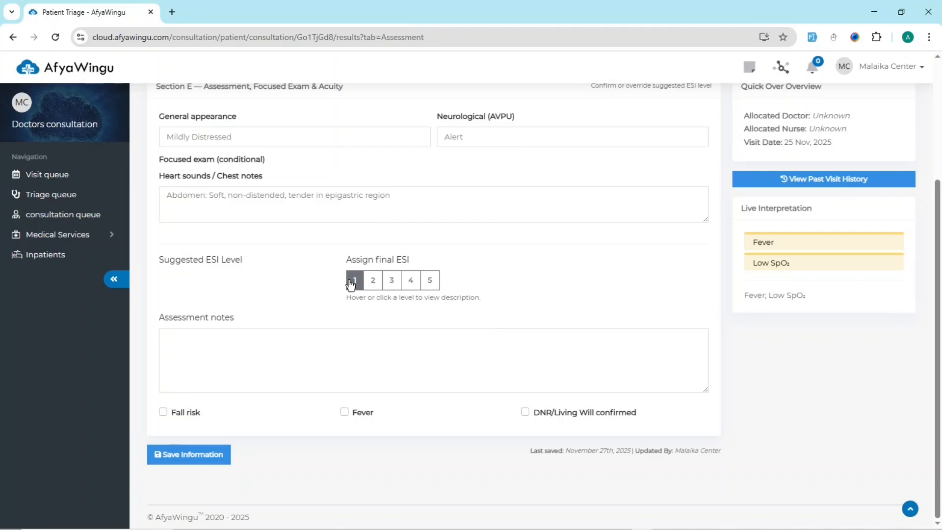
pyautogui.moveTo(350, 284)
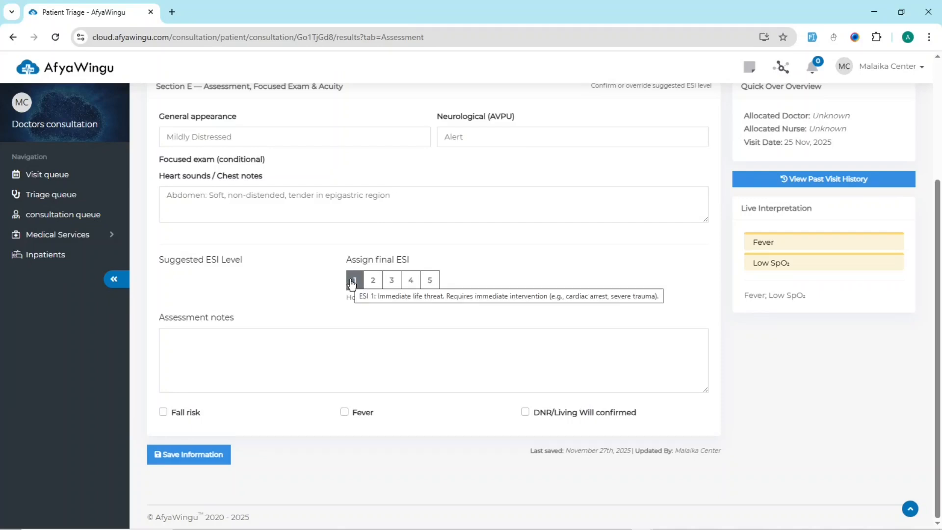
pyautogui.click(352, 283)
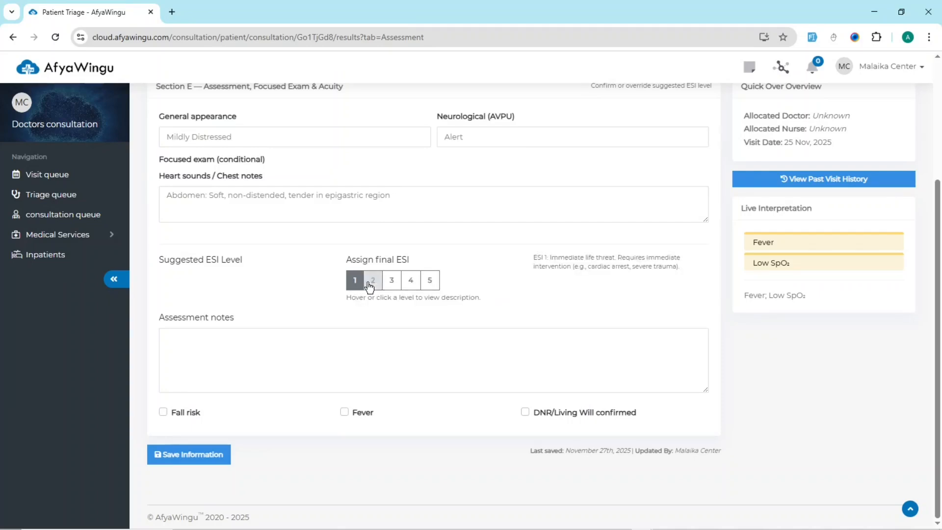
pyautogui.click(373, 284)
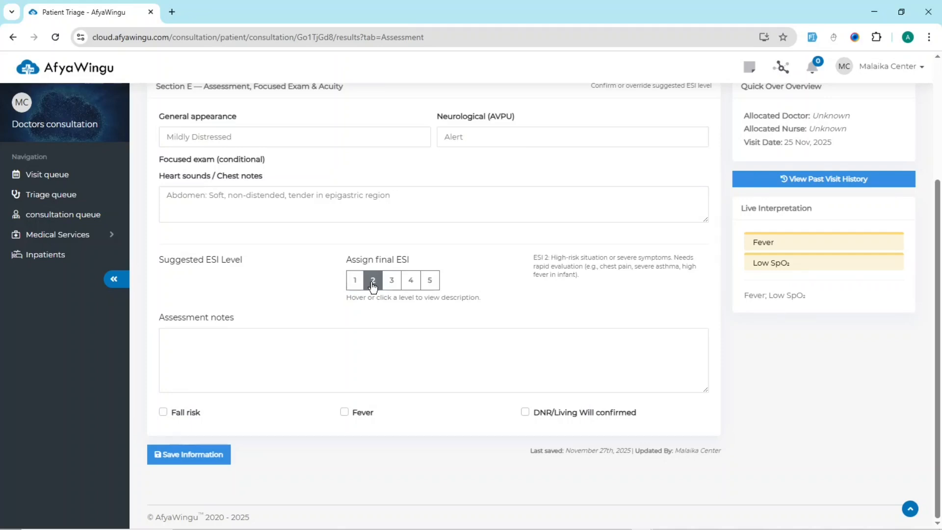
pyautogui.click(399, 287)
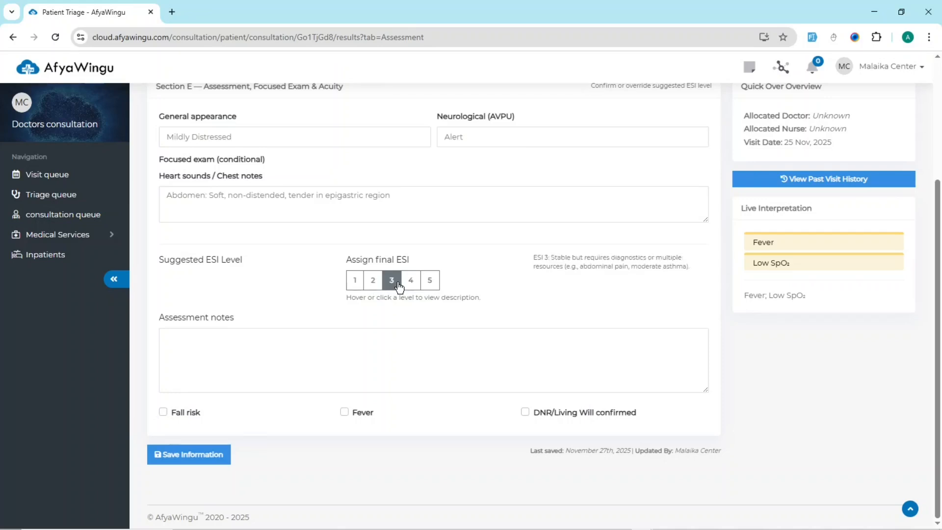
pyautogui.click(411, 286)
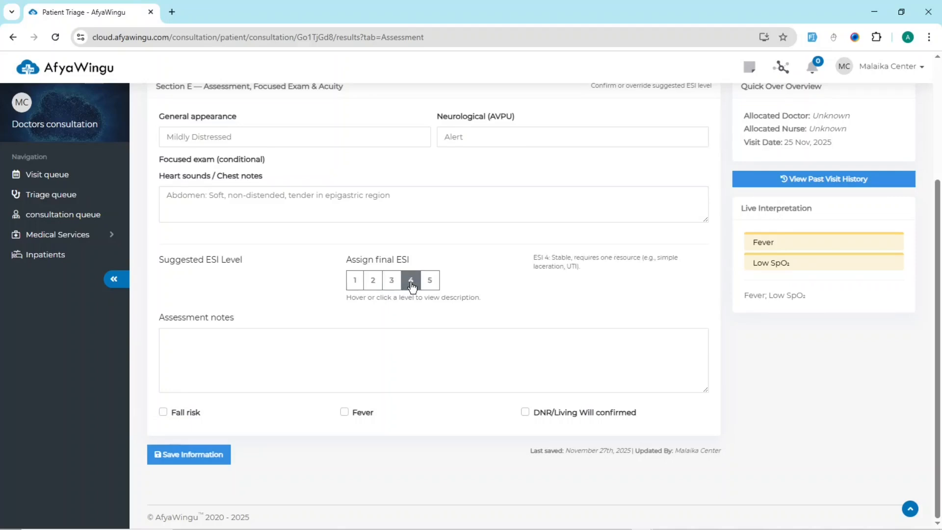
pyautogui.click(431, 286)
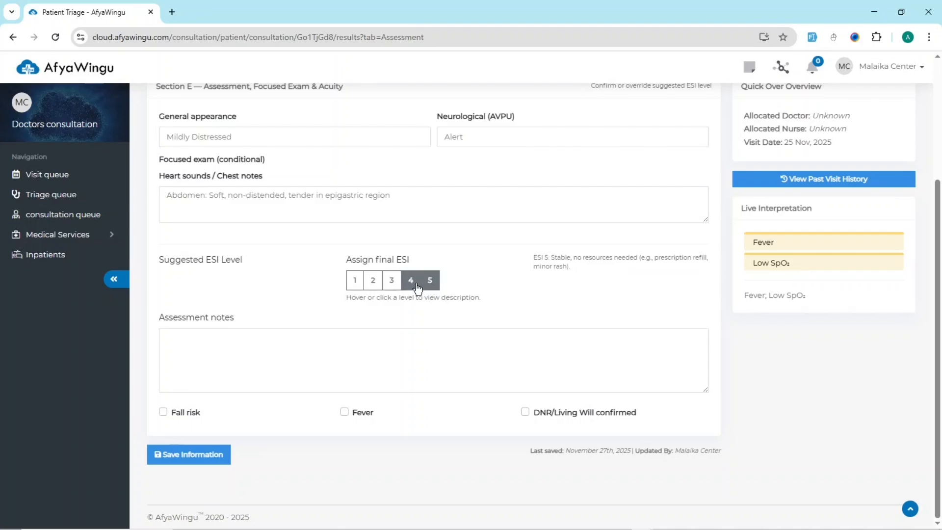
# Step: Assign level 2 as the patient's final ESI
pyautogui.click(413, 288)
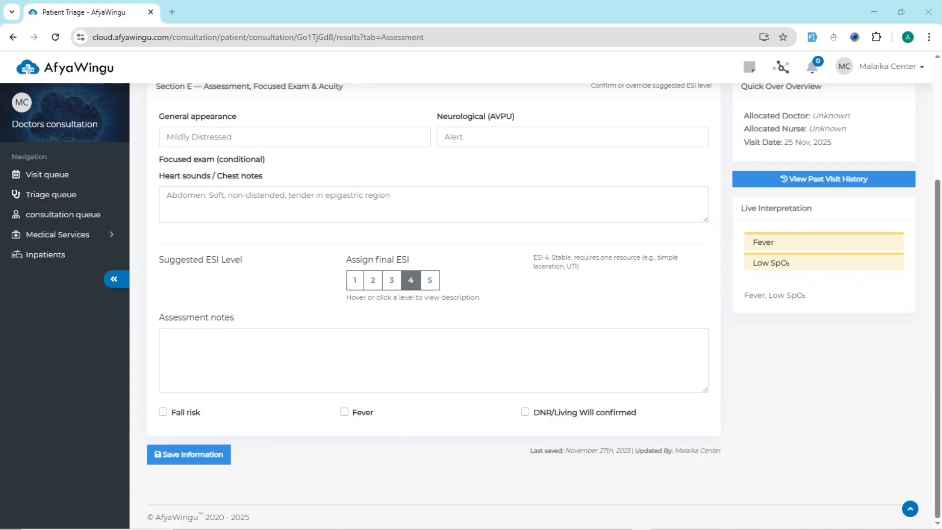
pyautogui.click(372, 280)
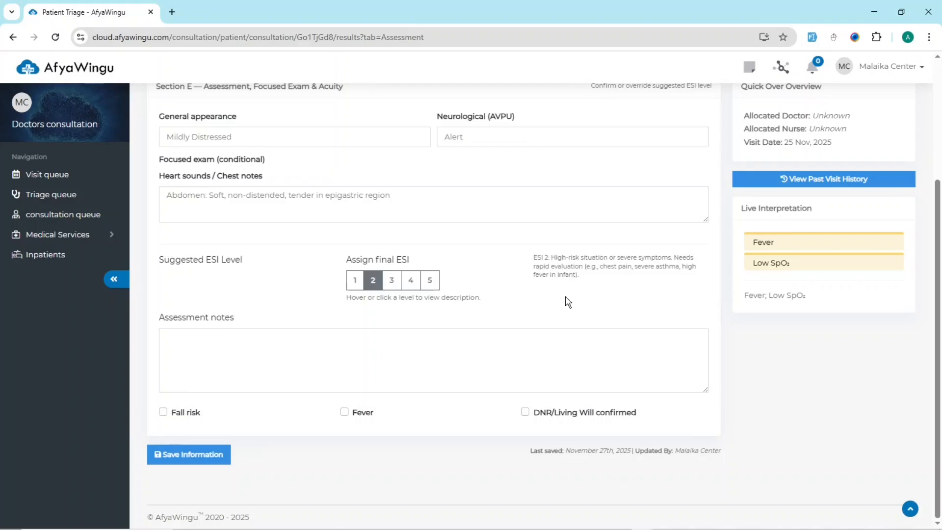
# Step: Enter the assessment notes "Young male with fever, low SpO₂, and epigastric pain. Possible pneumonia or GI infection. Recommend CXR and CBC. Monitor O2 saturation."
pyautogui.click(529, 353)
pyautogui.write('Young male with fever, low SpO₂, and epigastric pain. Possible pneumonia or GI infection. Recommend CXR and CBC. Monitor O2 saturation.')
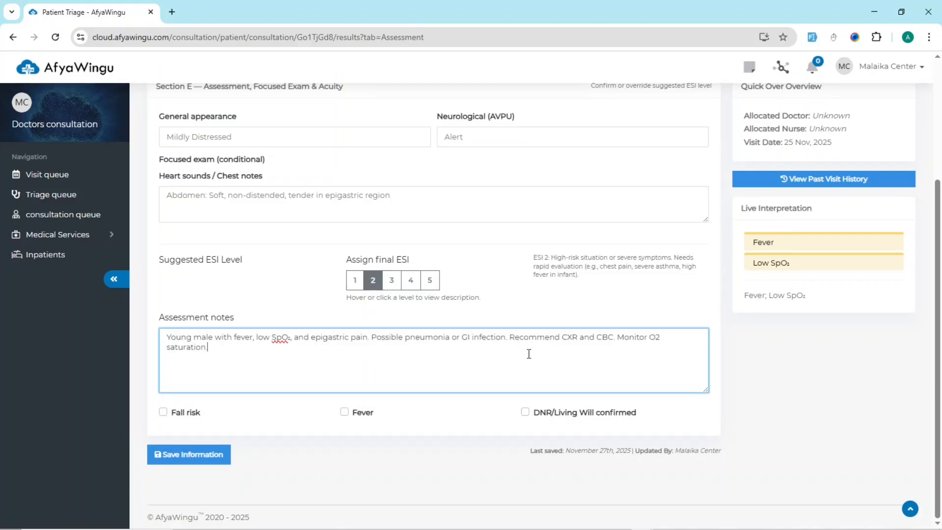
pyautogui.click(289, 416)
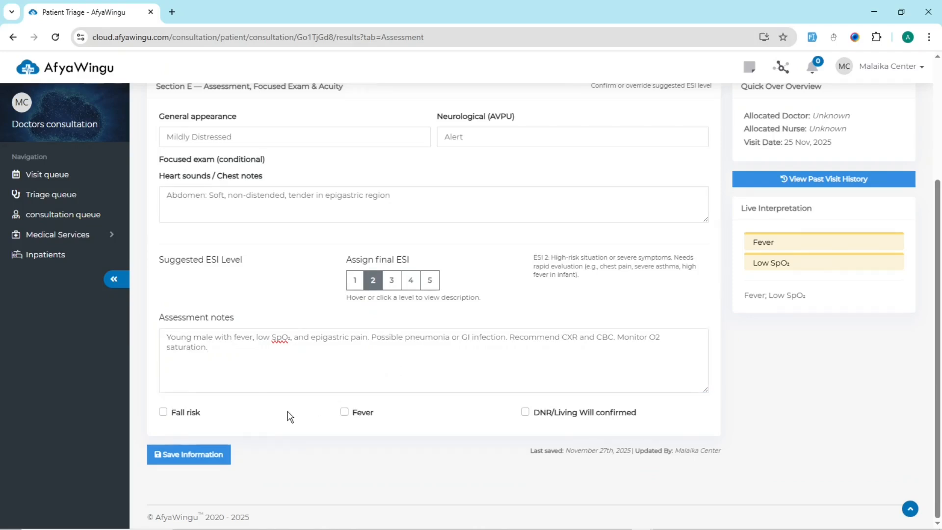
# Step: Save the Assessment, Focused Exam & Acuity information and look over the saved form
pyautogui.click(226, 455)
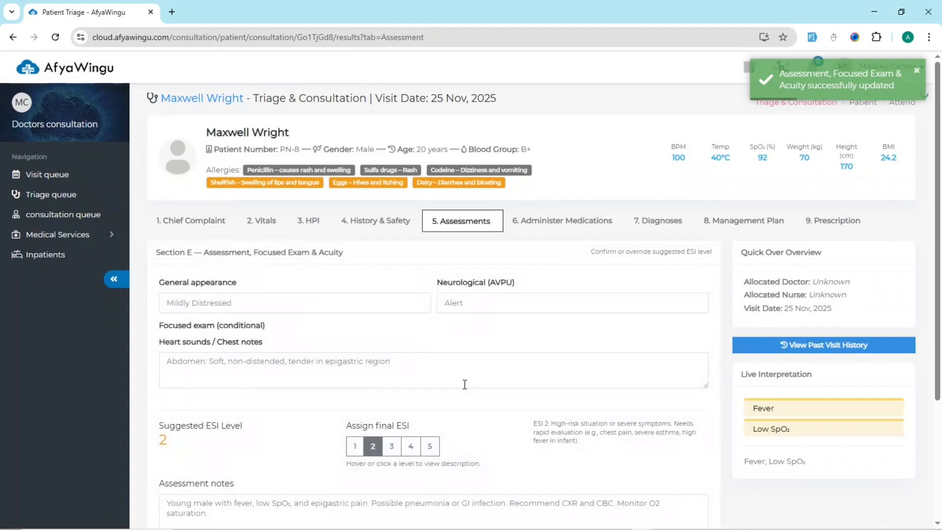
pyautogui.scroll(-3, 464, 384)
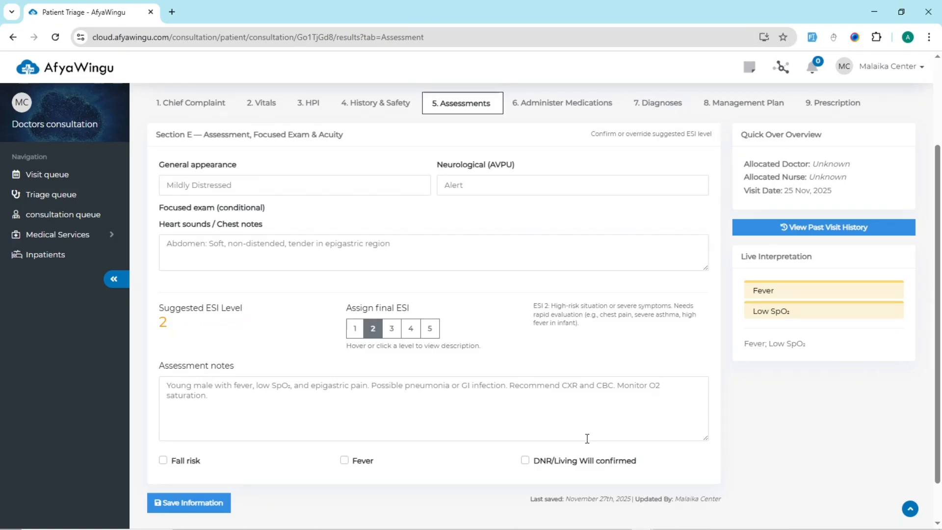
pyautogui.scroll(-1, 607, 456)
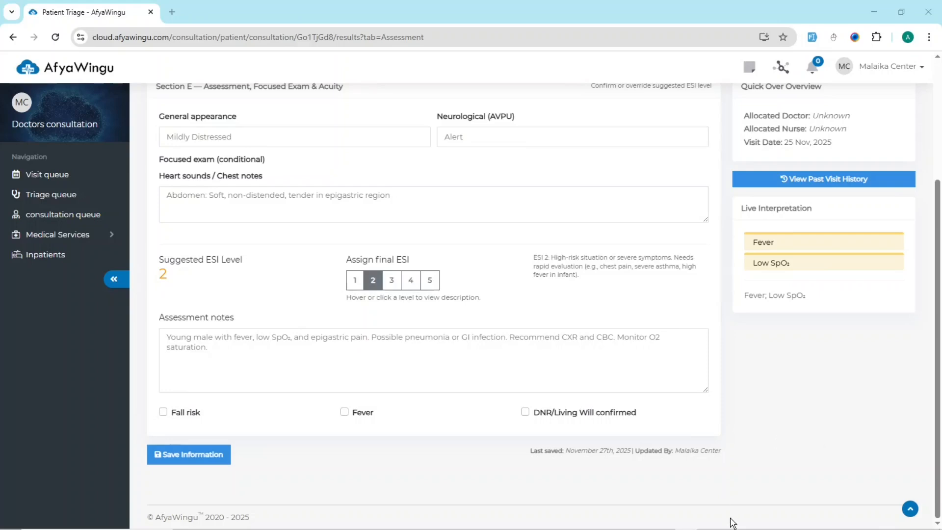
pyautogui.scroll(1, 767, 470)
pyautogui.scroll(3, 768, 469)
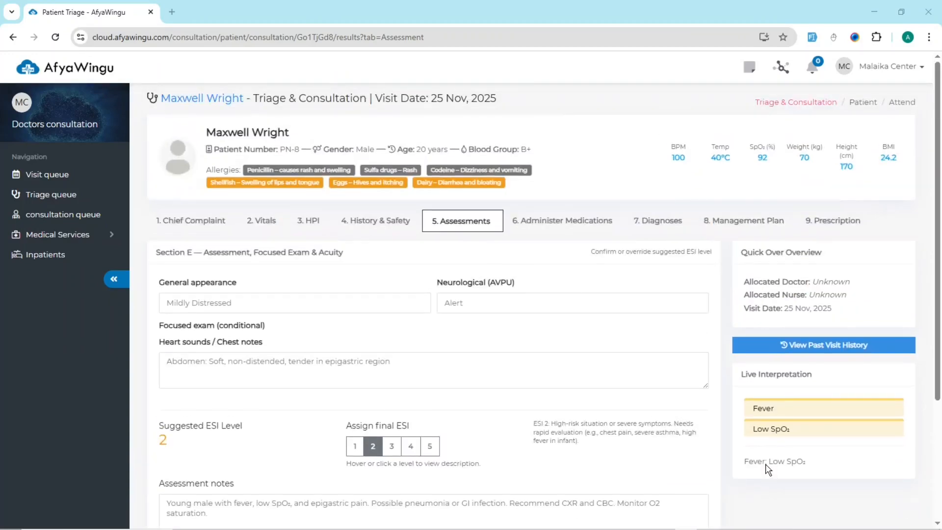